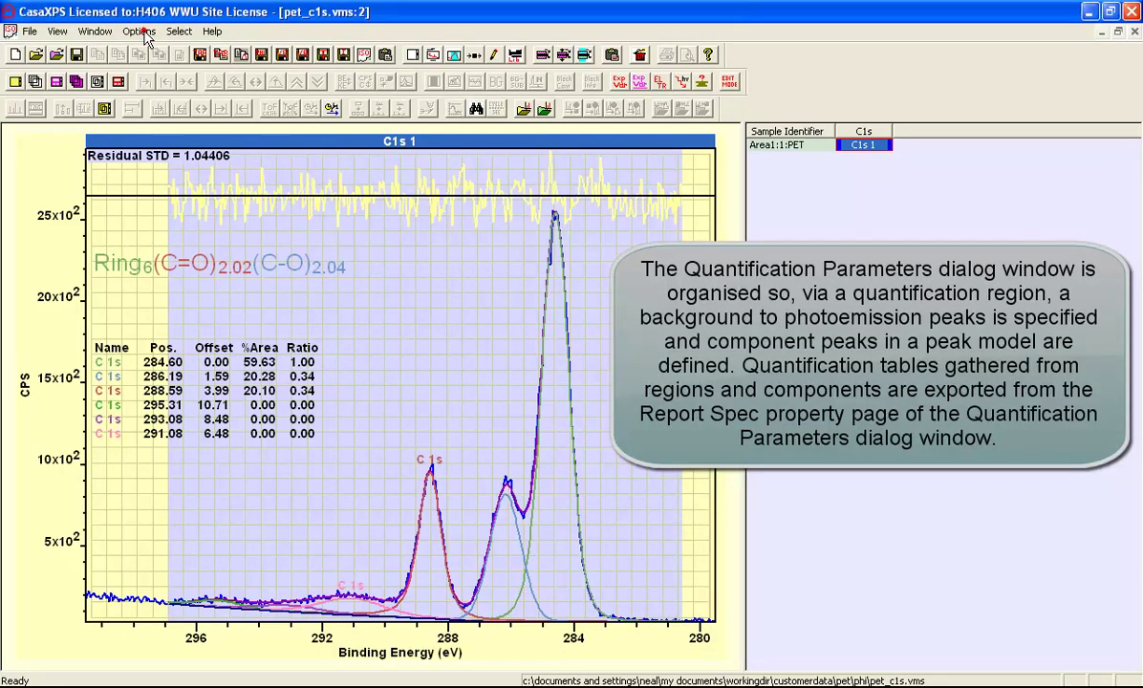
View the Narrow Quantify parameters for the C 1s region (U Poly Tougaard background), then close them.
{"action": "left_click", "coordinate": [139, 32]}
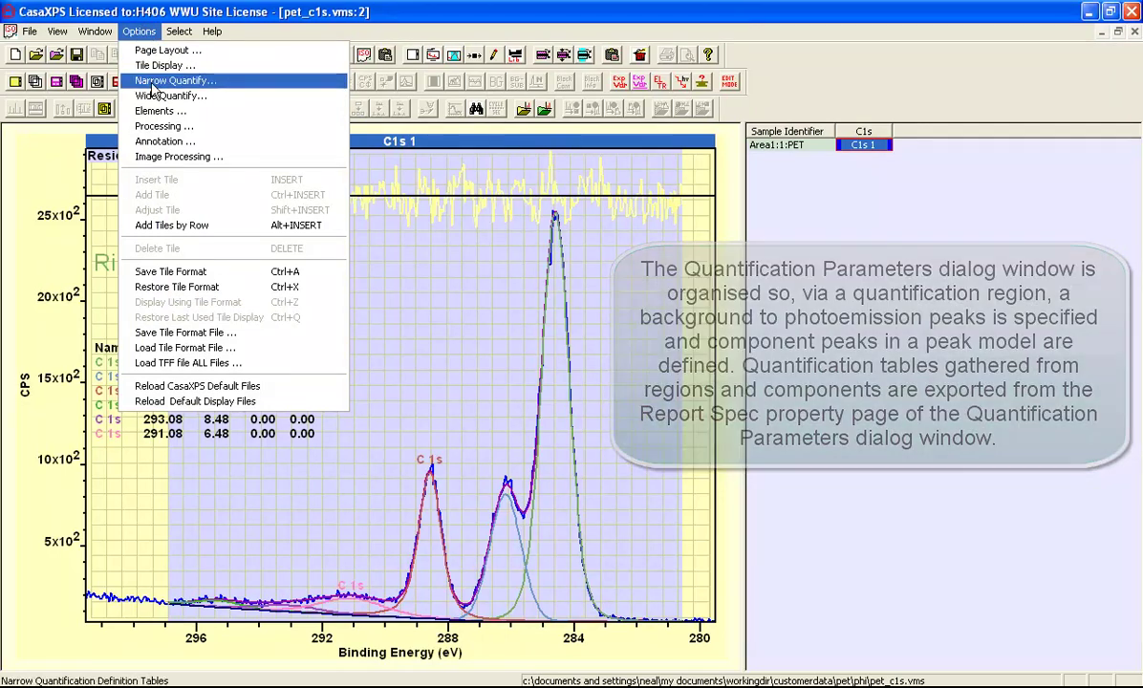
{"action": "left_click", "coordinate": [152, 82]}
{"action": "left_click", "coordinate": [733, 118]}
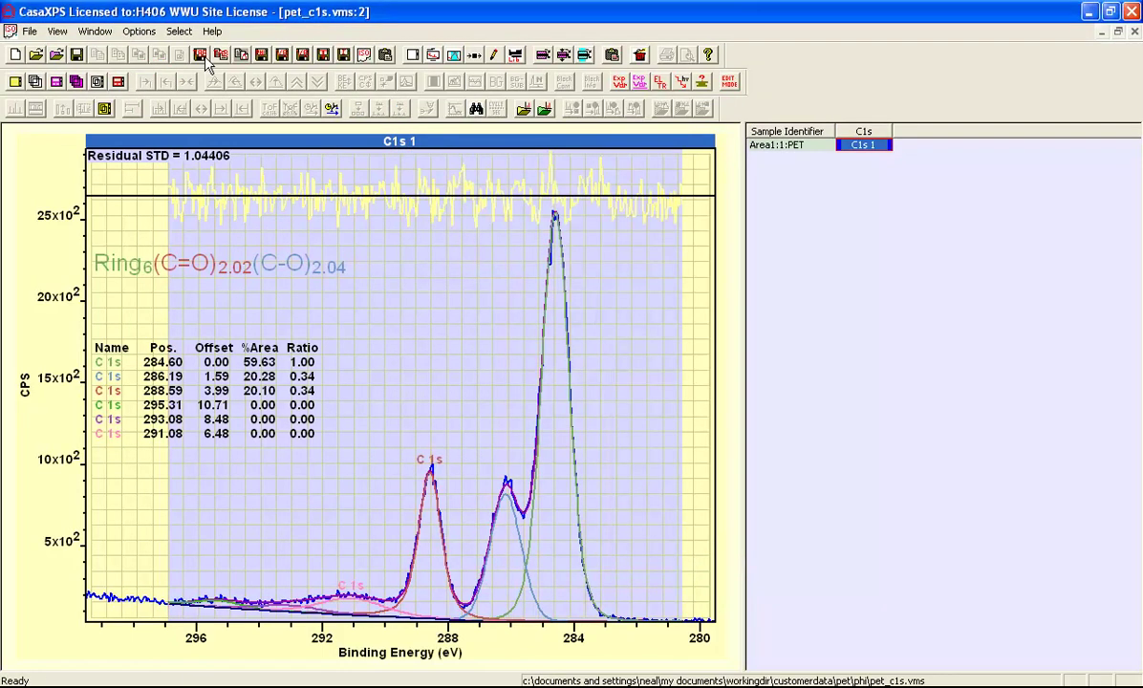
{"action": "left_click", "coordinate": [140, 31]}
Open Wide Quantify, shift the dialog right, and make the C 1s BG Type cell editable.
{"action": "left_click", "coordinate": [165, 97]}
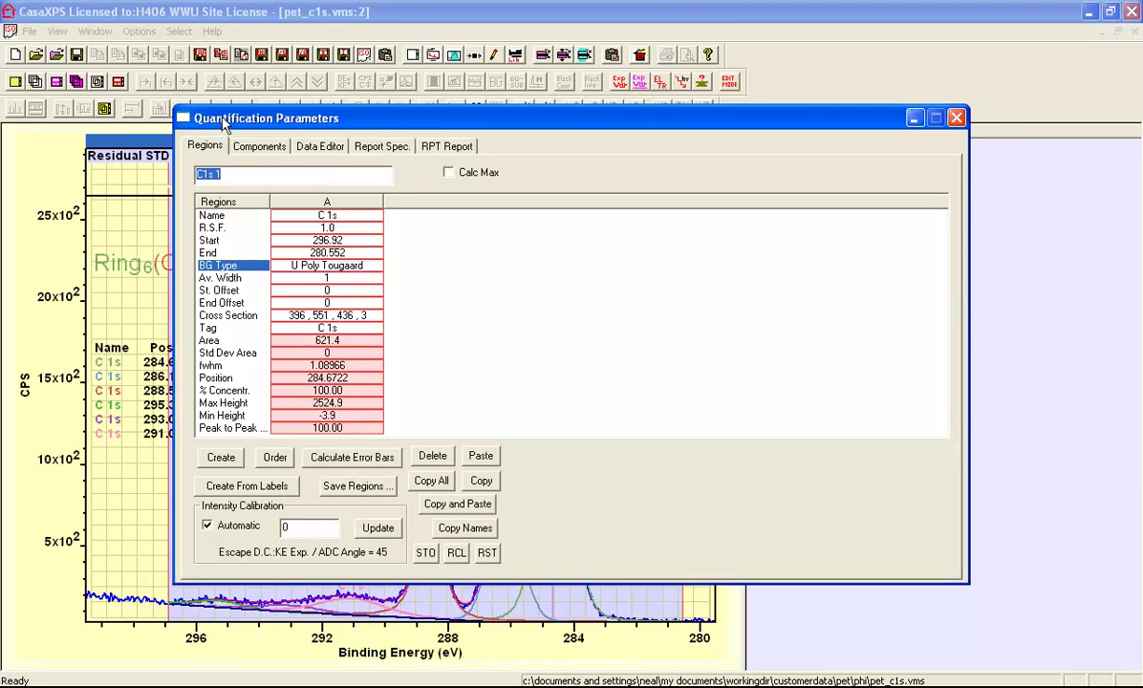
{"action": "left_click_drag", "start_coordinate": [223, 124], "coordinate": [698, 167]}
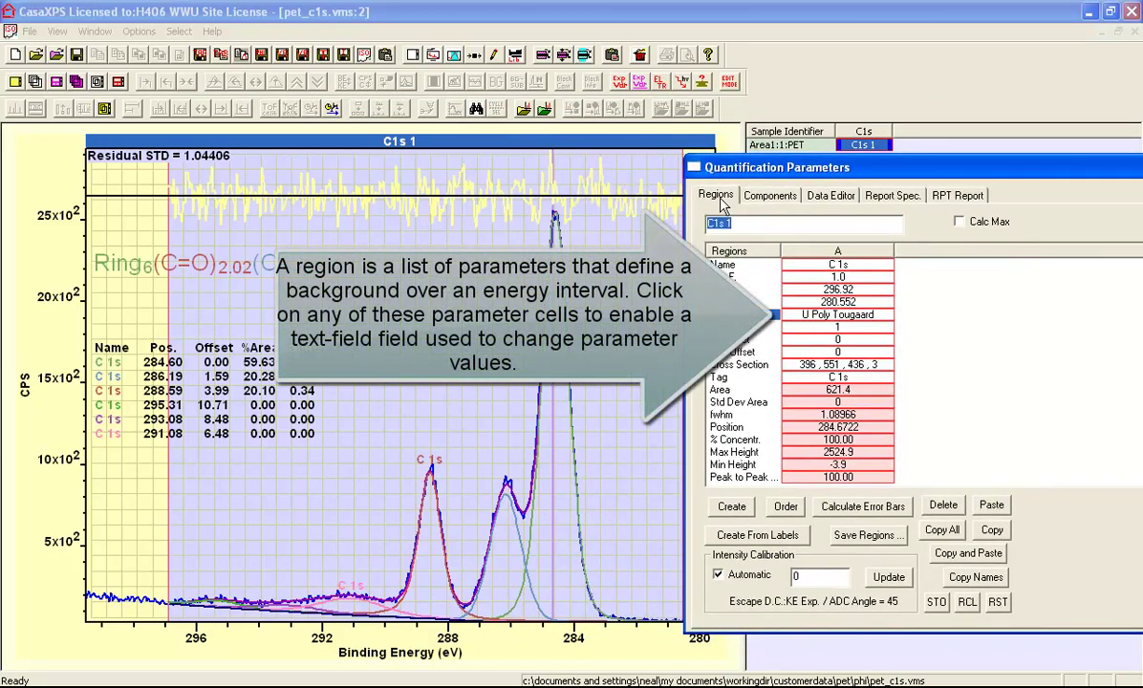
{"action": "left_click", "coordinate": [820, 317]}
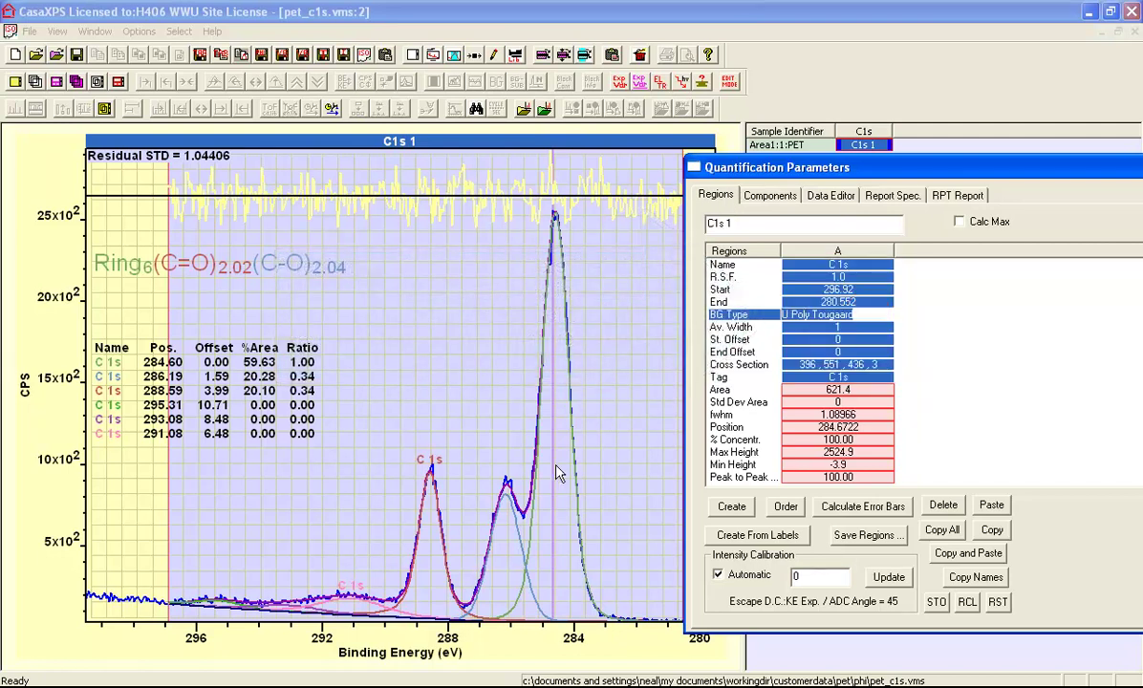
Show the Ring6, C=O and C-O component table and briefly highlight the C-O peak.
{"action": "left_click", "coordinate": [770, 196]}
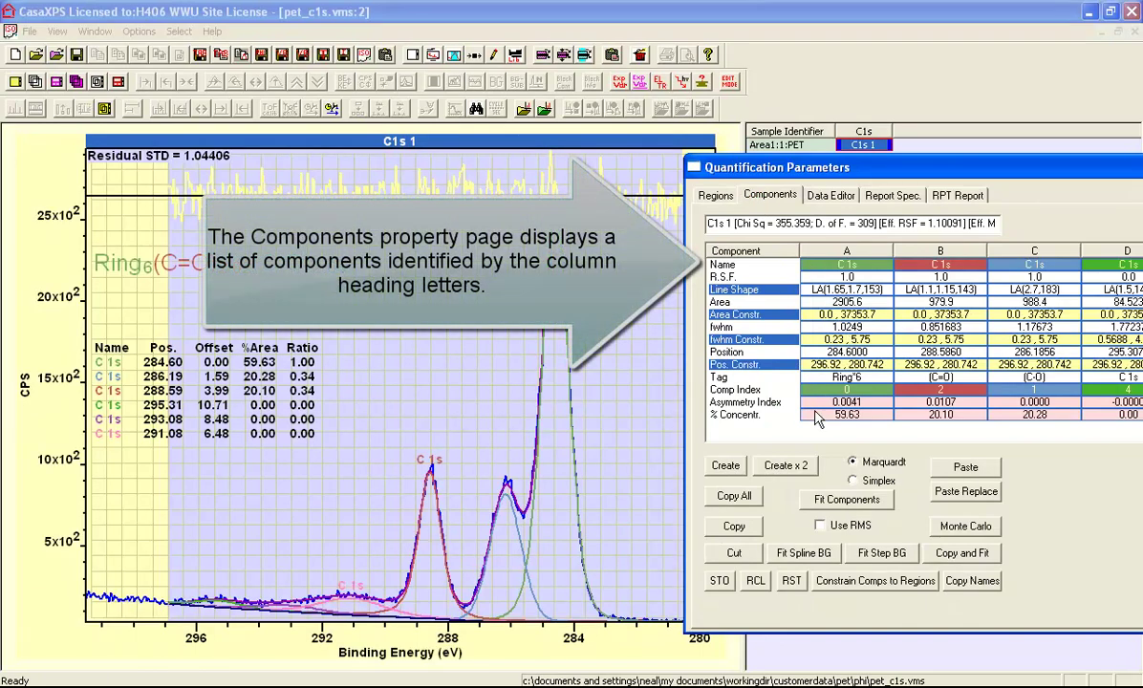
{"action": "left_click_drag", "start_coordinate": [809, 172], "coordinate": [786, 162]}
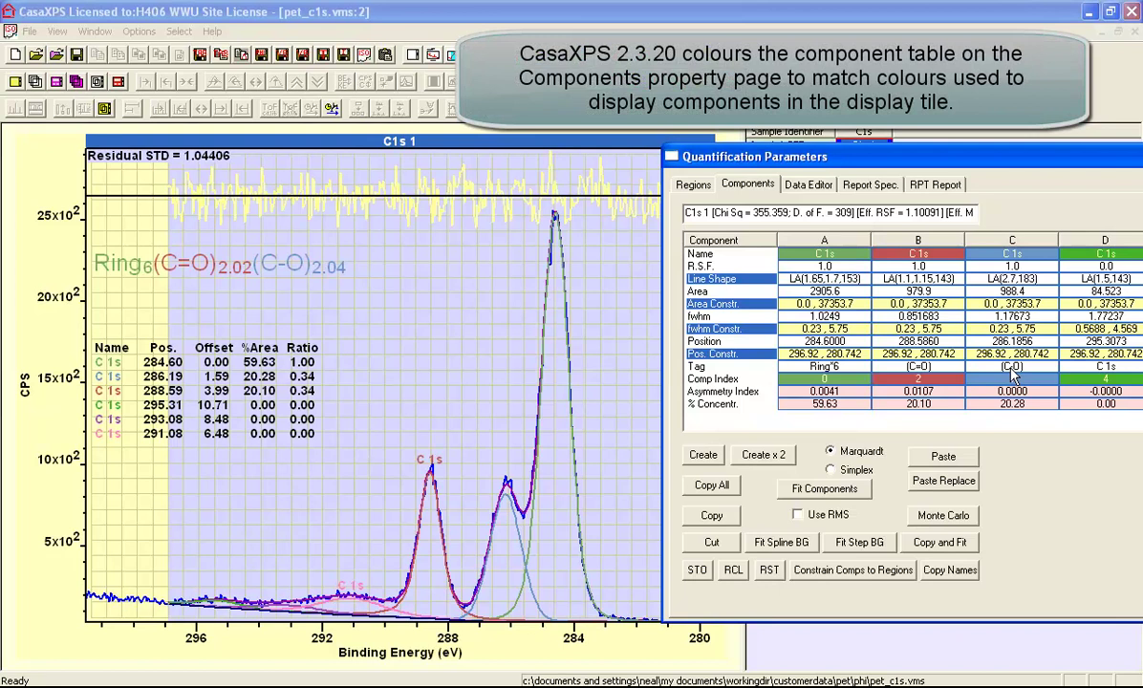
{"action": "left_click", "coordinate": [1008, 240]}
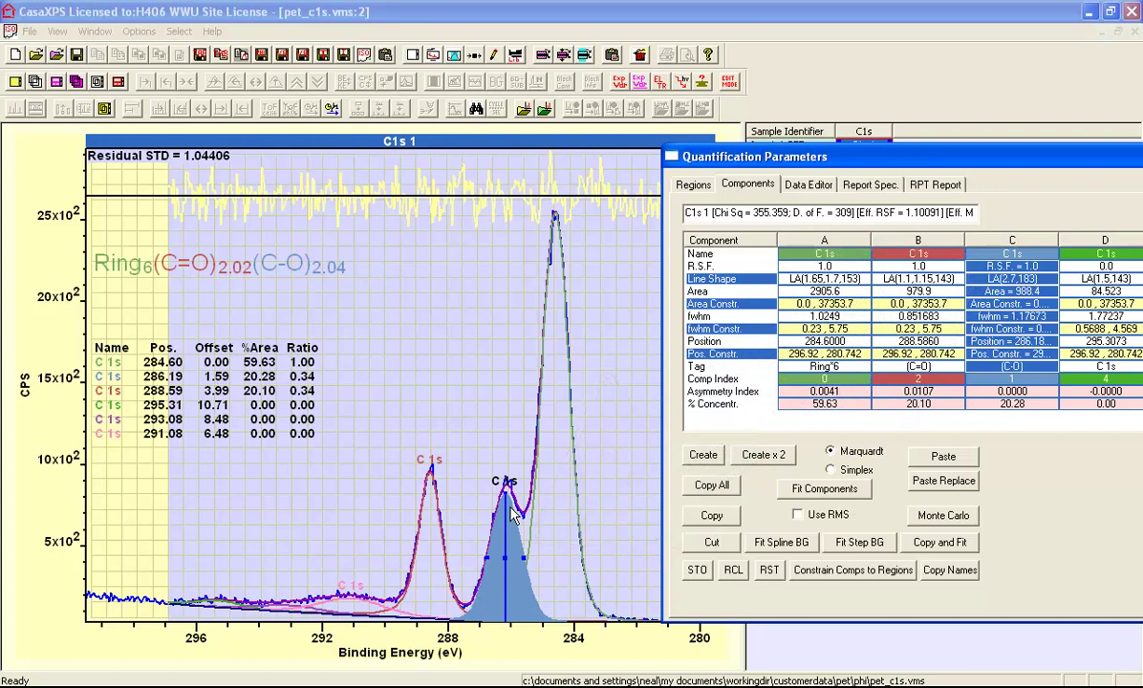
{"action": "left_click", "coordinate": [488, 569]}
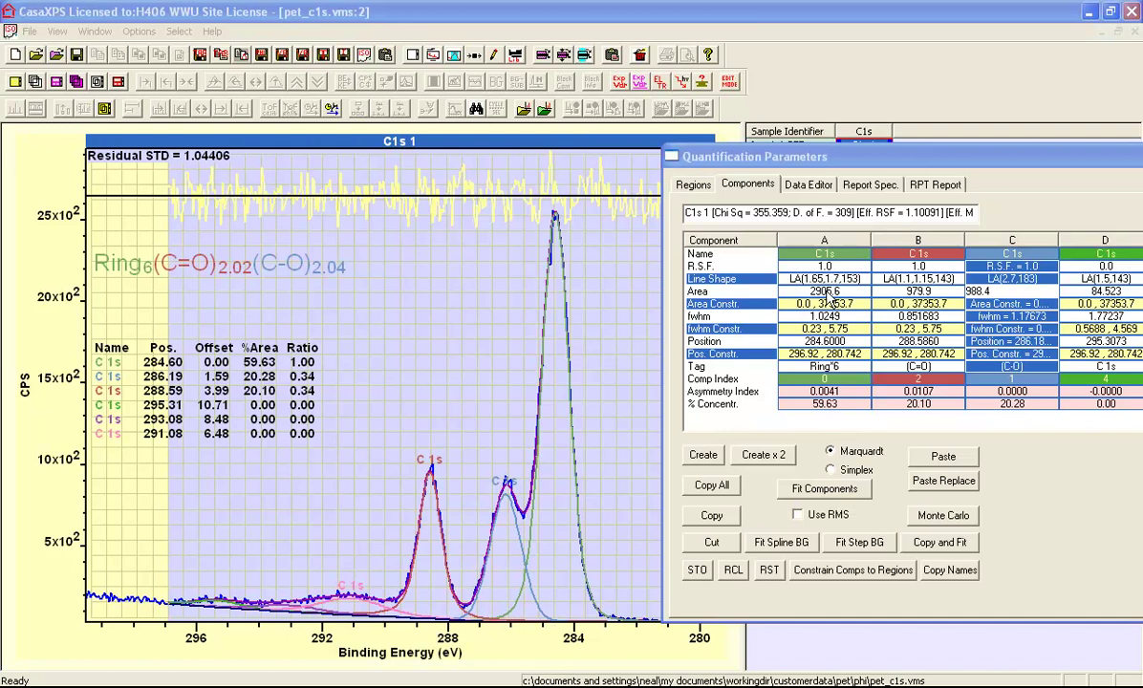
Open the Tile Display Colours page and view the Synthetic Components colours without changing them.
{"action": "left_click", "coordinate": [433, 55]}
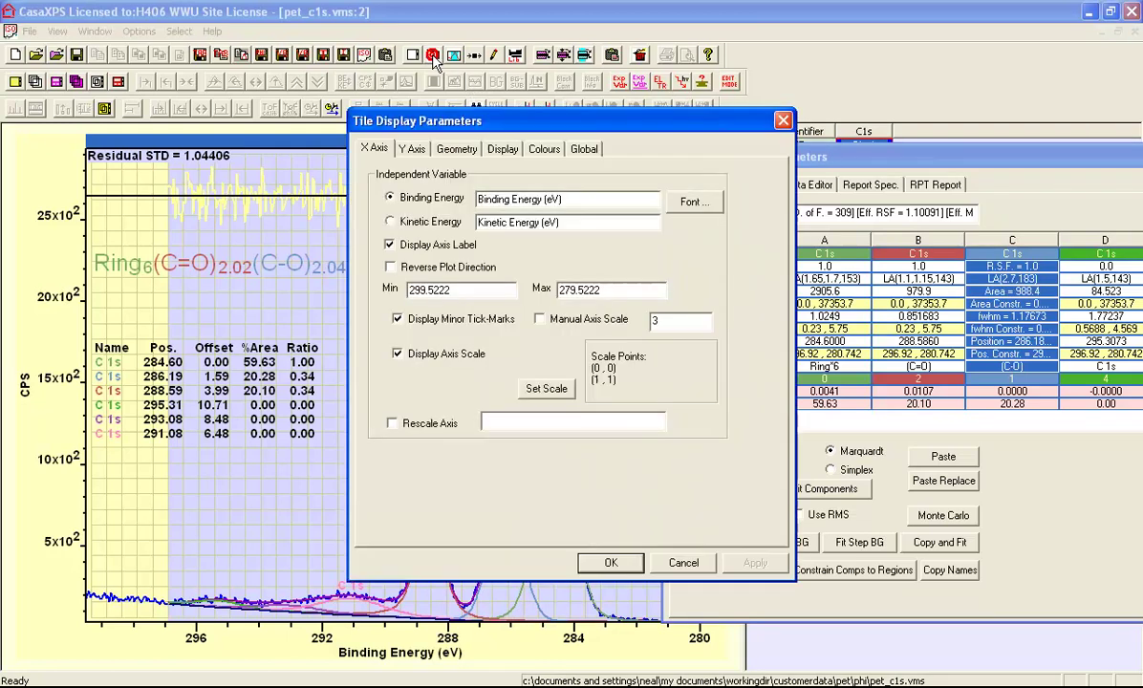
{"action": "left_click", "coordinate": [547, 150]}
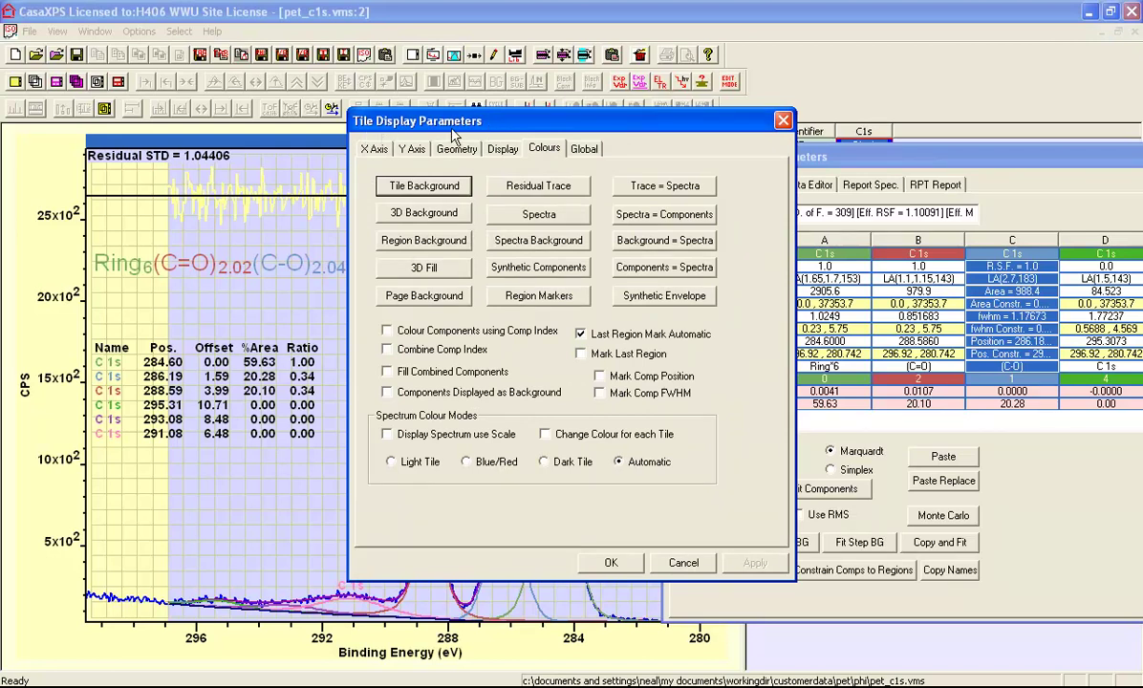
{"action": "left_click", "coordinate": [554, 277]}
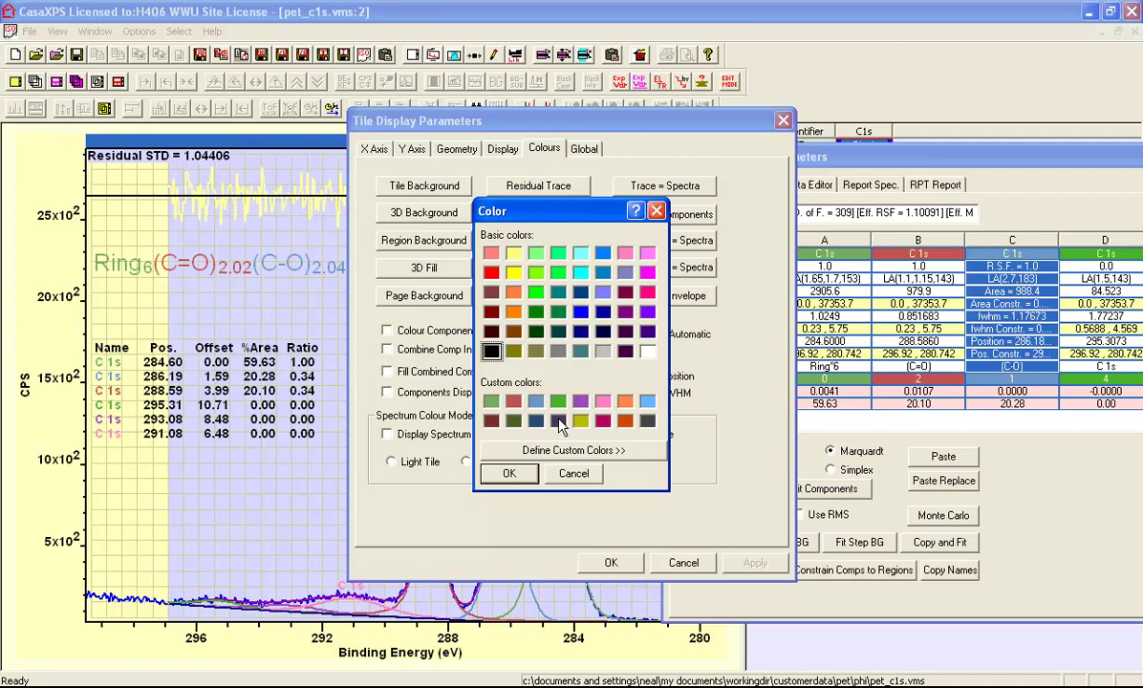
{"action": "left_click", "coordinate": [827, 371]}
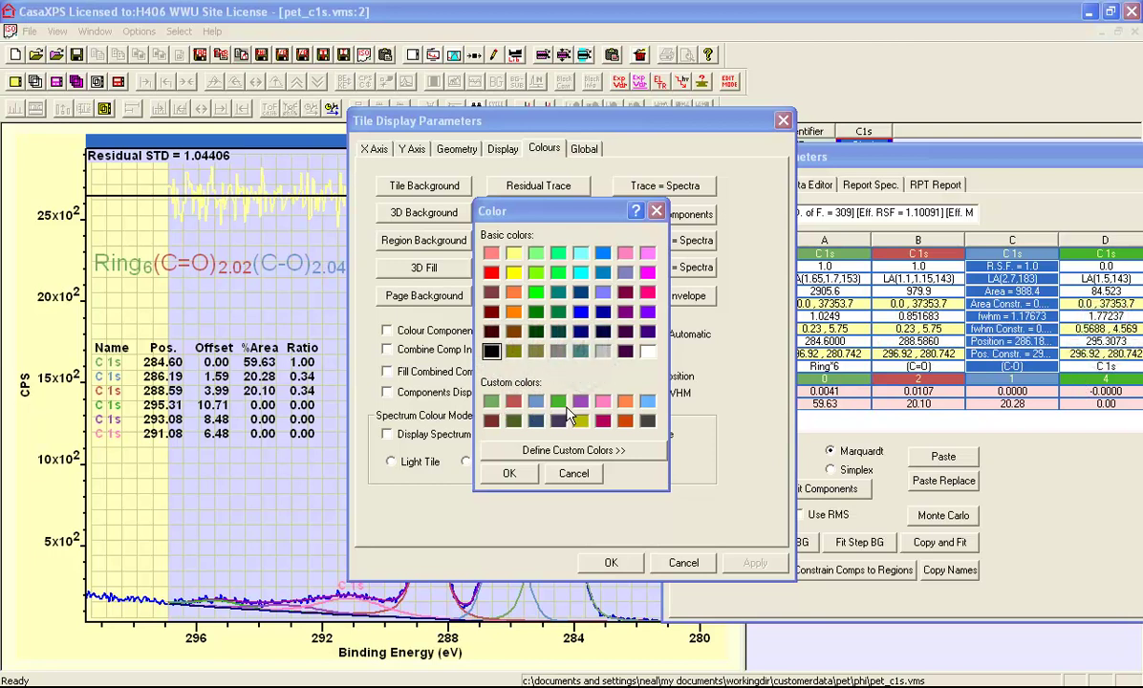
{"action": "left_click", "coordinate": [656, 212]}
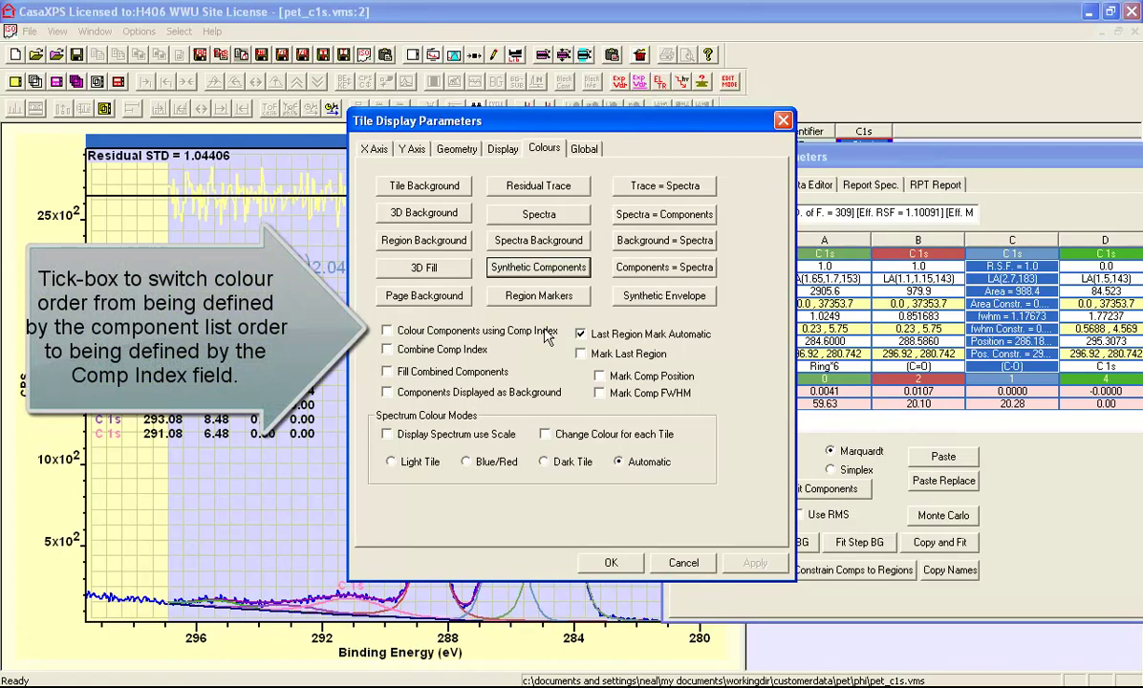
{"action": "left_click", "coordinate": [387, 331]}
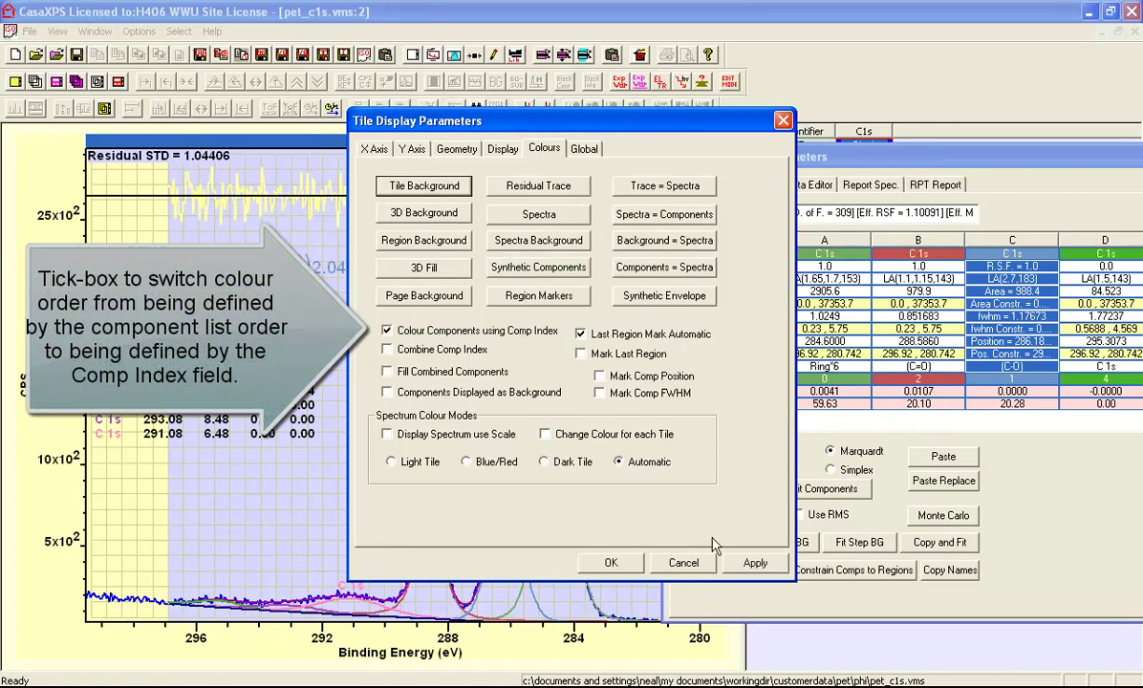
{"action": "left_click", "coordinate": [742, 563]}
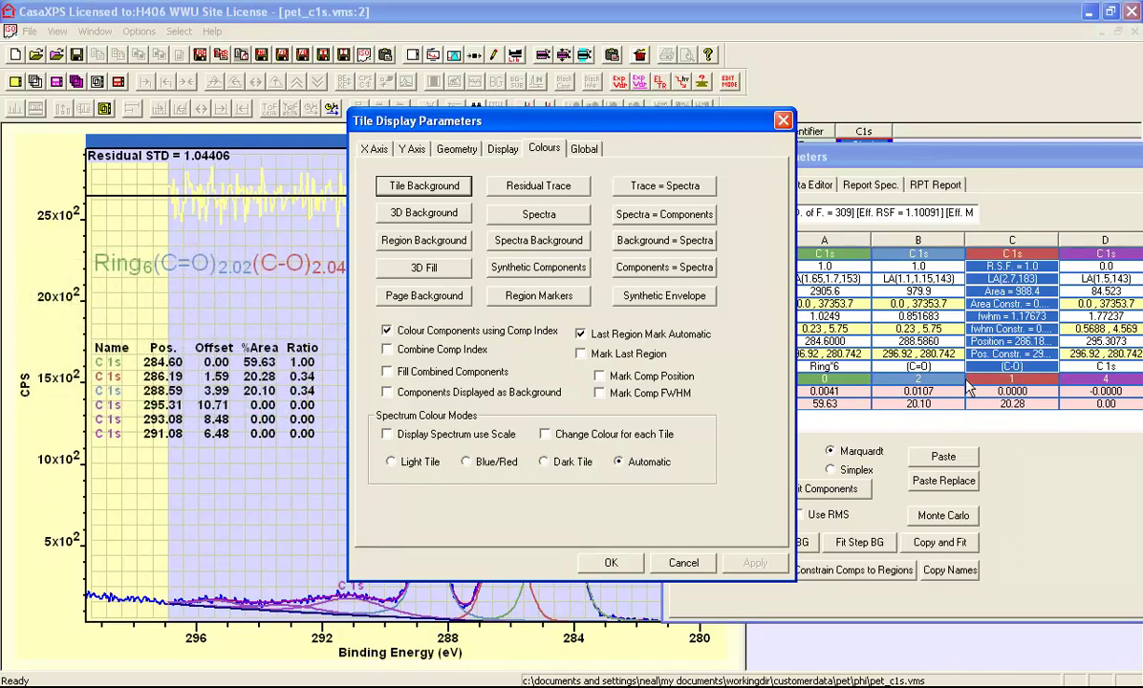
{"action": "left_click", "coordinate": [822, 157]}
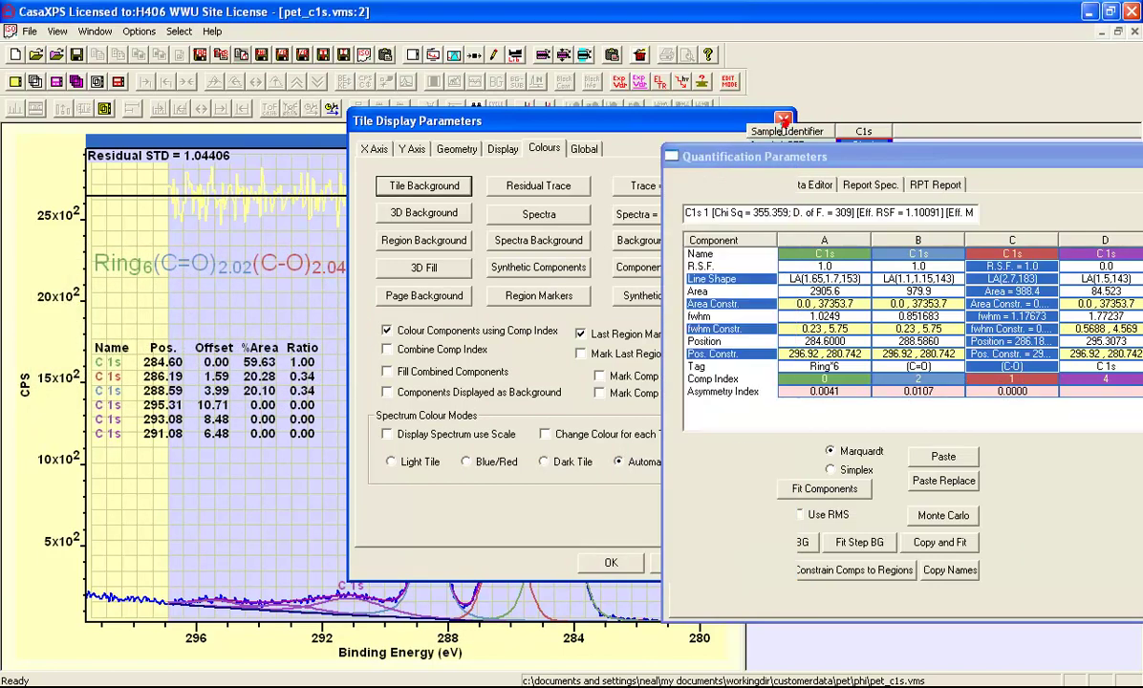
{"action": "left_click", "coordinate": [566, 597]}
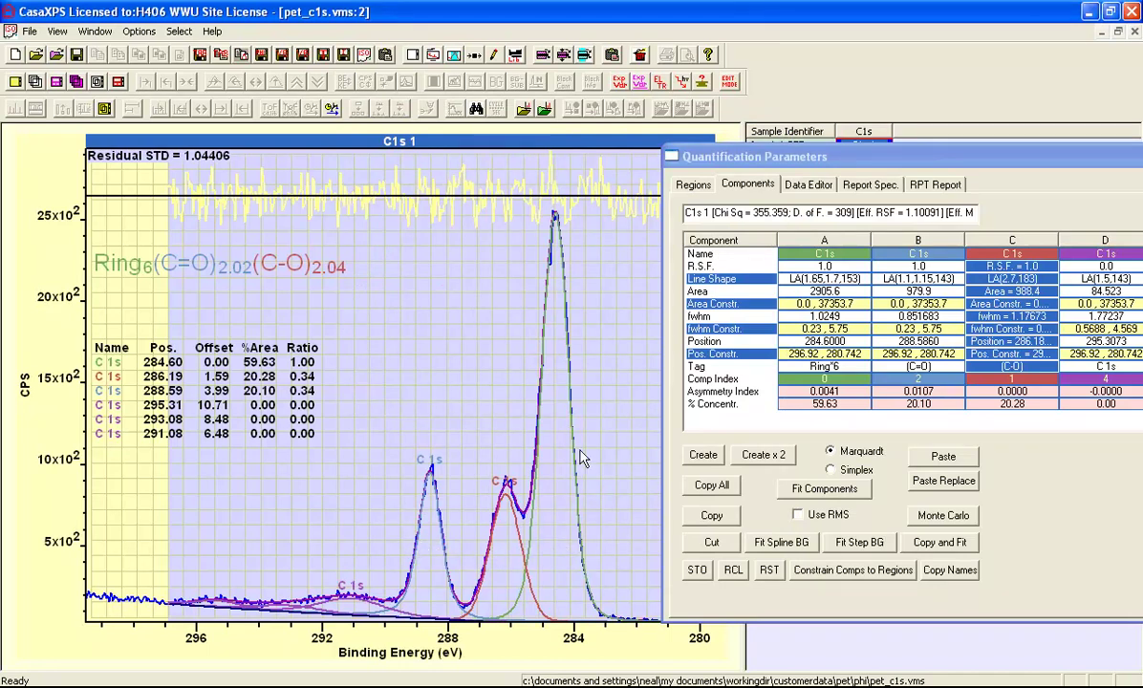
{"action": "left_click", "coordinate": [920, 288]}
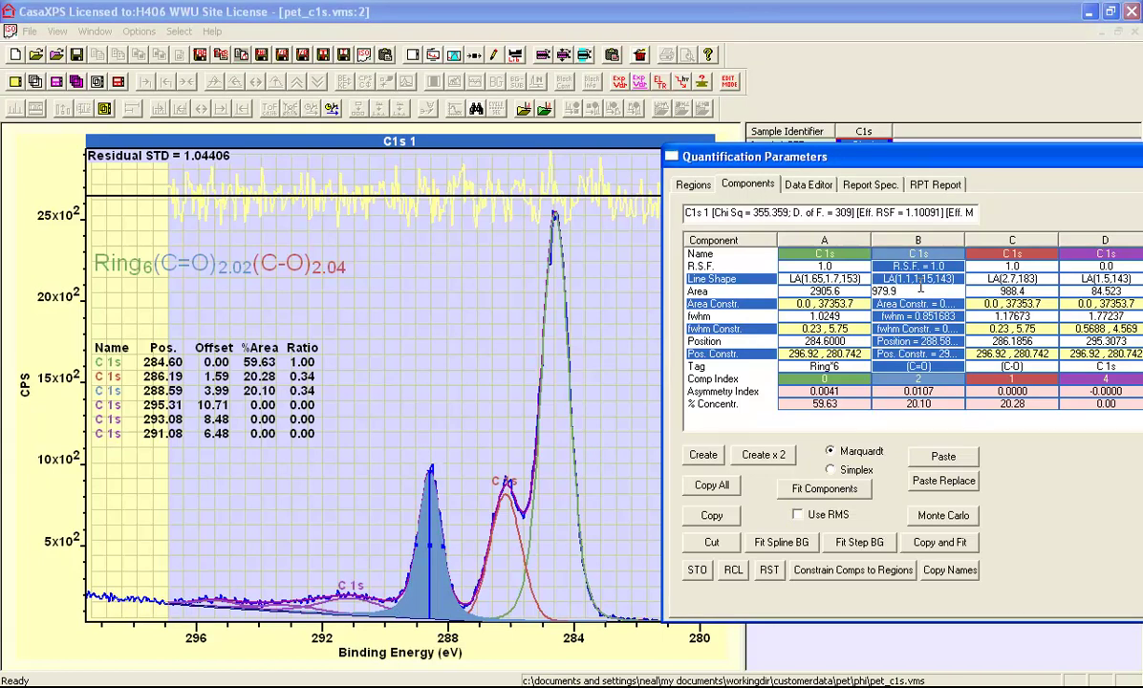
{"action": "left_click", "coordinate": [1021, 290]}
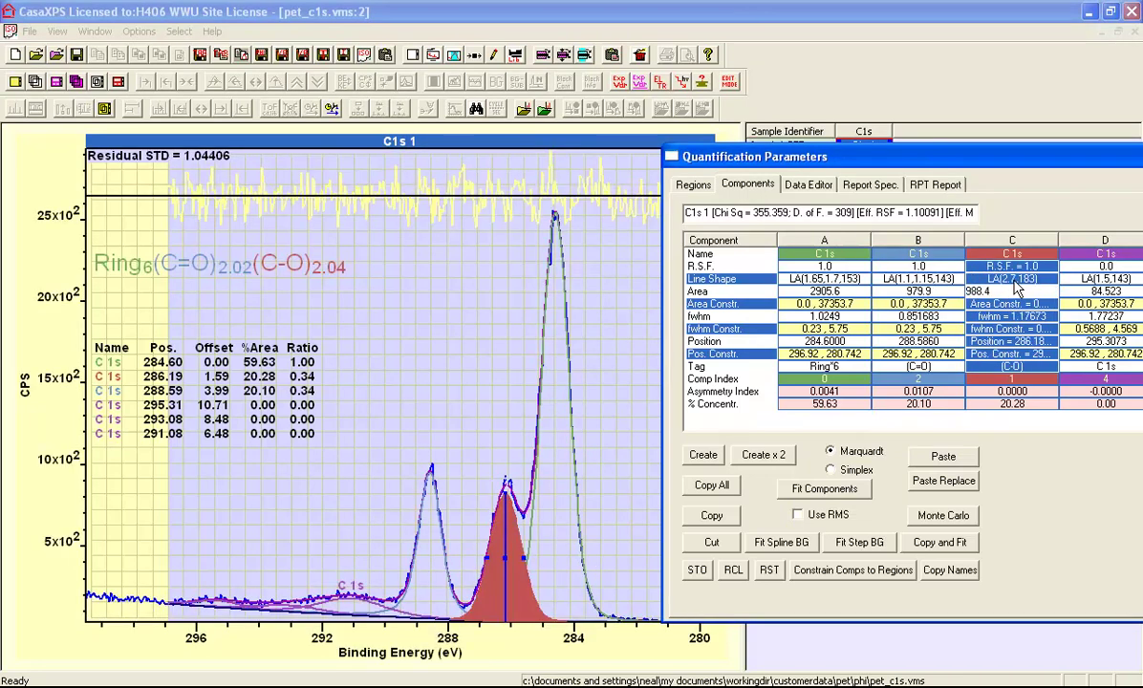
{"action": "left_click", "coordinate": [819, 302]}
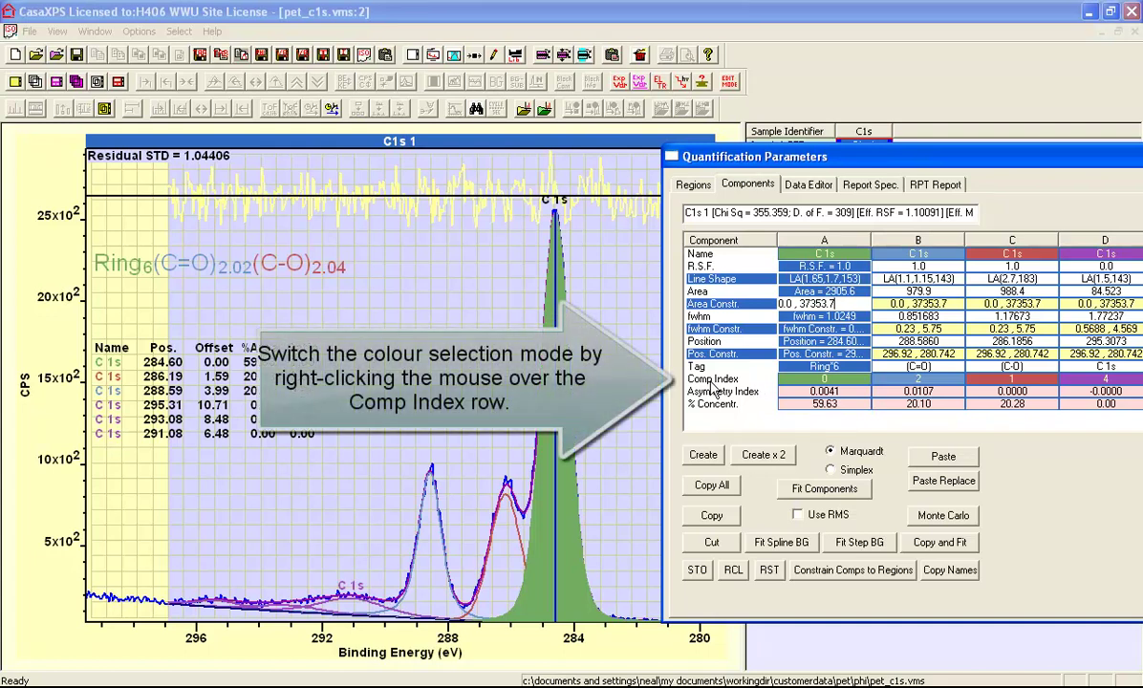
Cycle the Comp Index colour modes until the C1s peaks show solid green, blue, red and purple fills.
{"action": "right_click", "coordinate": [712, 383]}
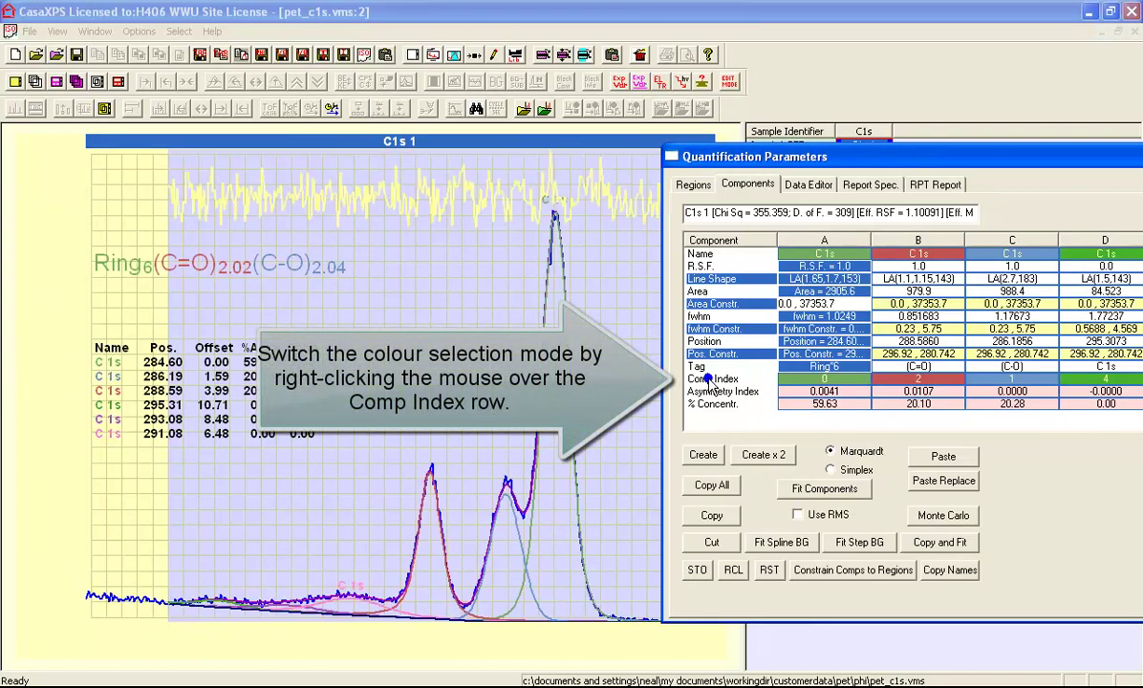
{"action": "right_click", "coordinate": [712, 384]}
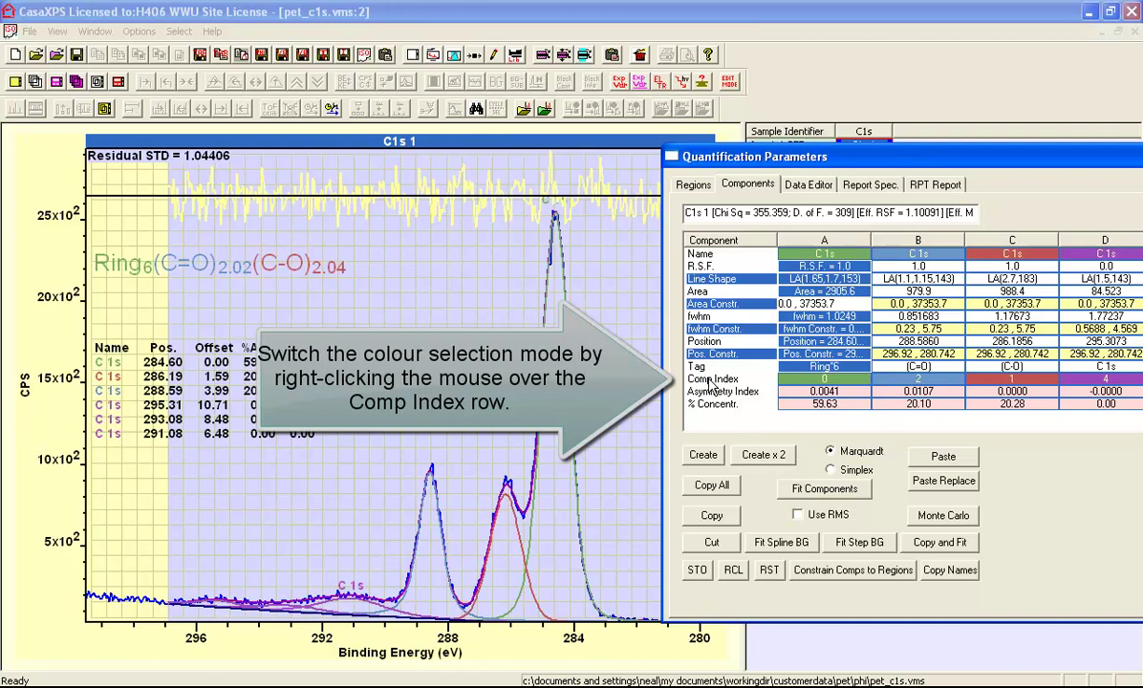
{"action": "right_click", "coordinate": [712, 383]}
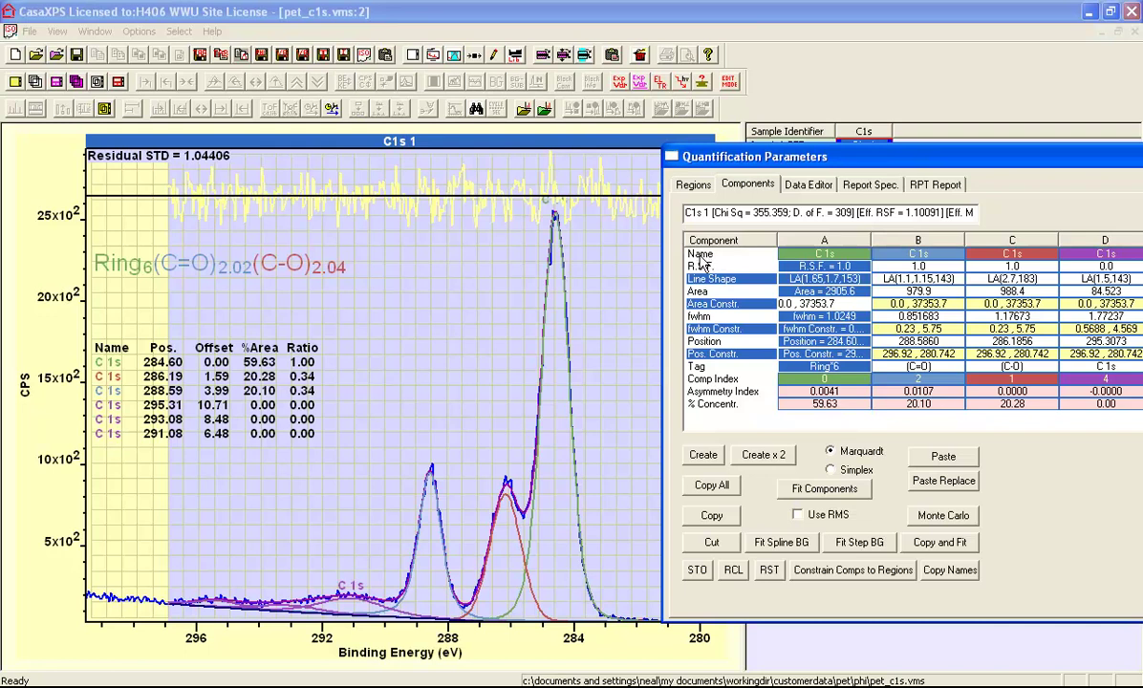
{"action": "right_click", "coordinate": [703, 260]}
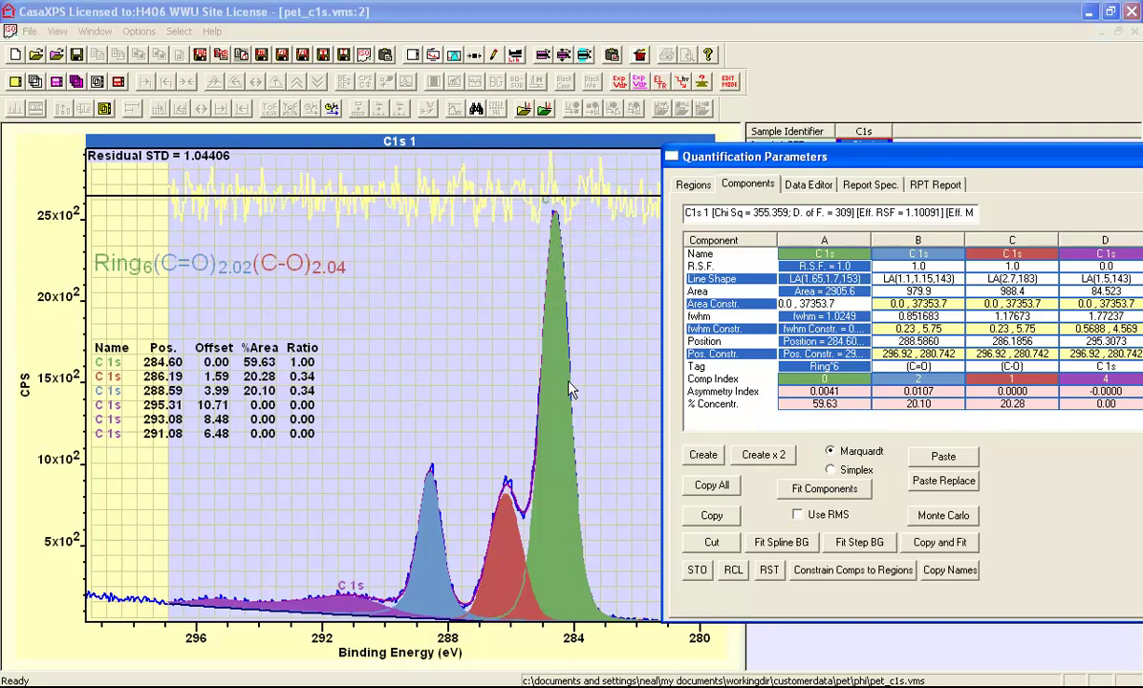
{"action": "right_click", "coordinate": [702, 259]}
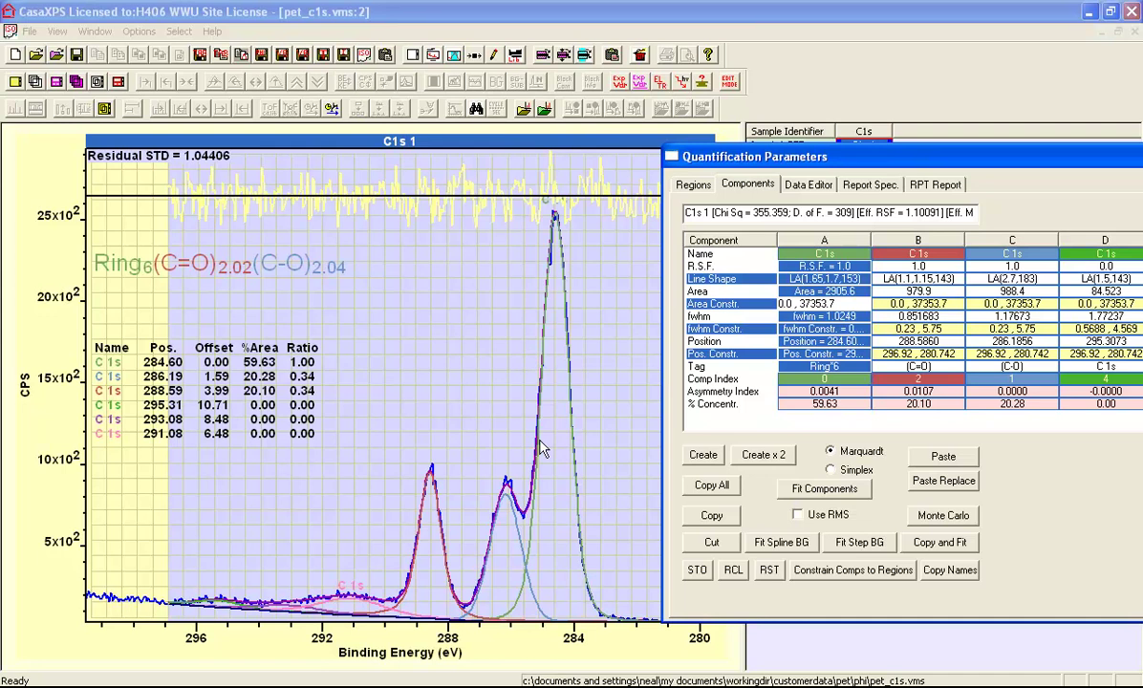
{"action": "right_click", "coordinate": [717, 383]}
{"action": "right_click", "coordinate": [716, 383]}
{"action": "right_click", "coordinate": [717, 383]}
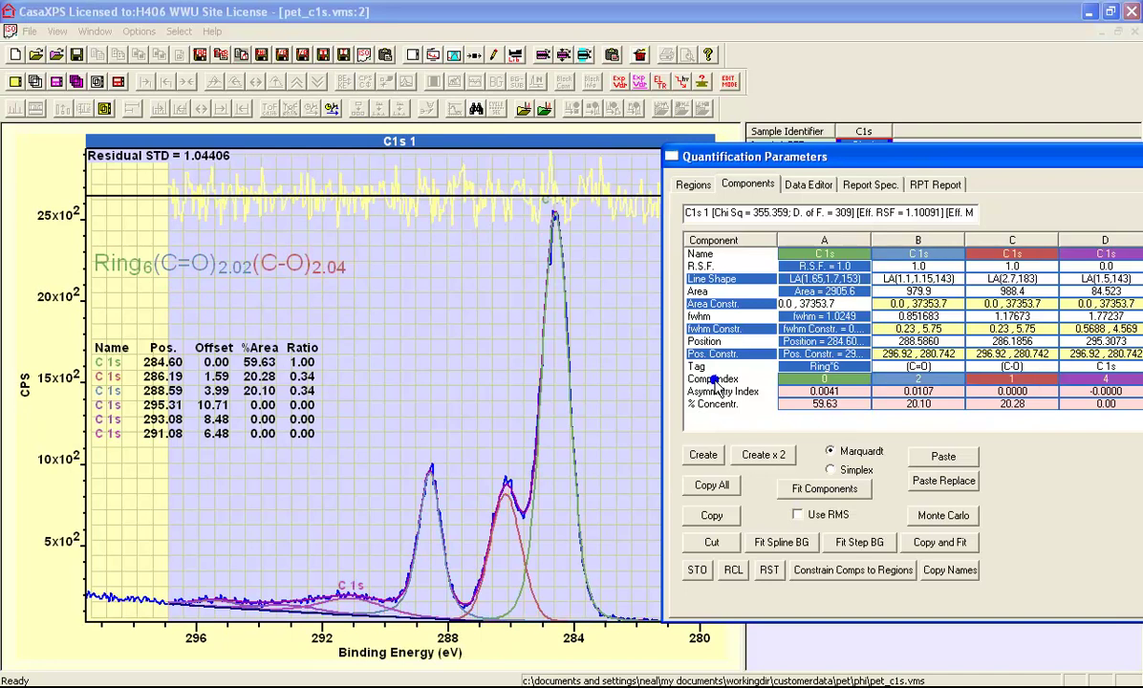
{"action": "right_click", "coordinate": [712, 246]}
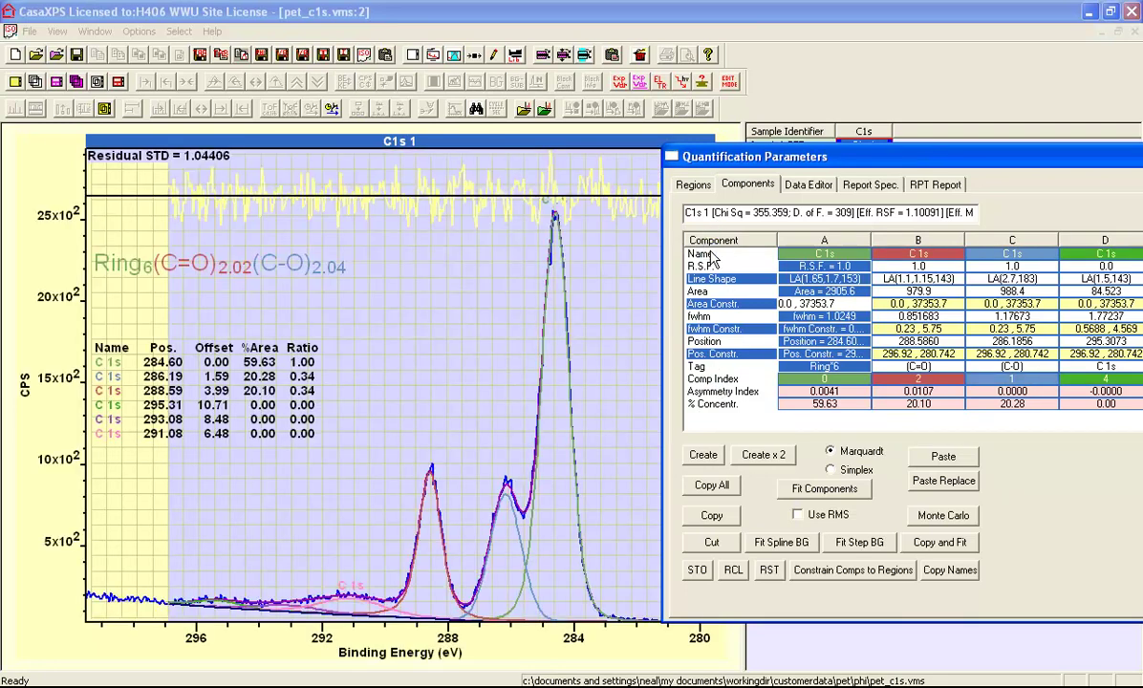
{"action": "right_click", "coordinate": [709, 260]}
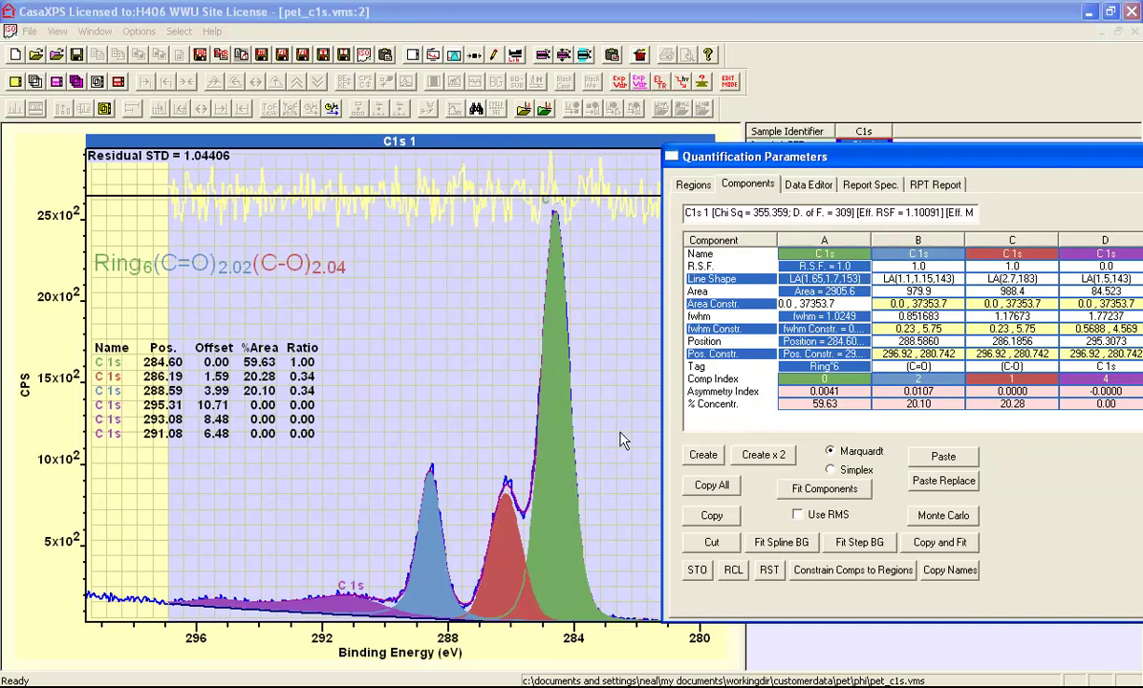
Switch to the pet_c1s.vms:1 window showing the colour-coded PET structure under the C1s spectrum.
{"action": "left_click", "coordinate": [587, 280]}
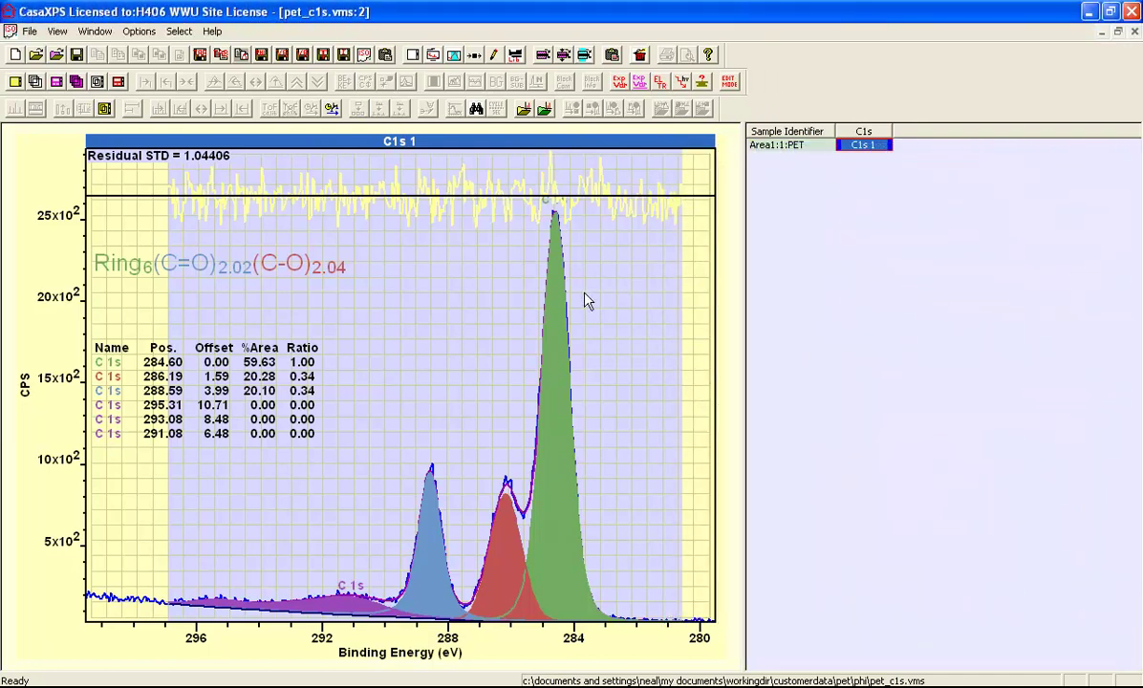
{"action": "key", "text": "ctrl+Tab"}
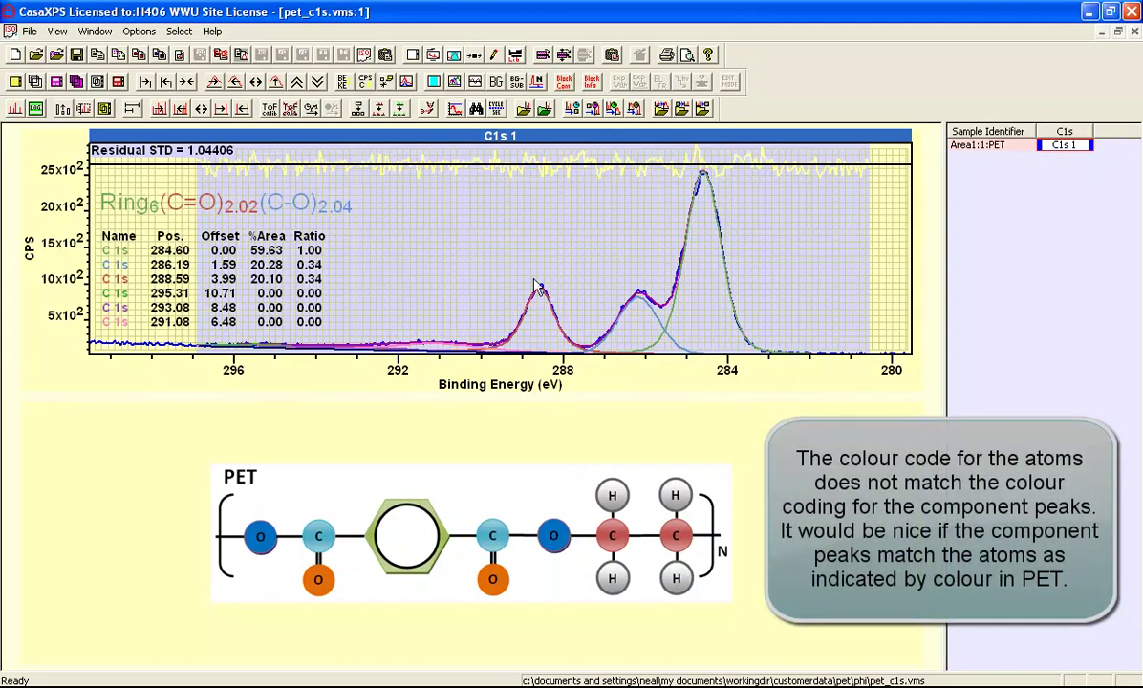
Place the Components table beside the C1s plot and PET diagram.
{"action": "left_click", "coordinate": [485, 218]}
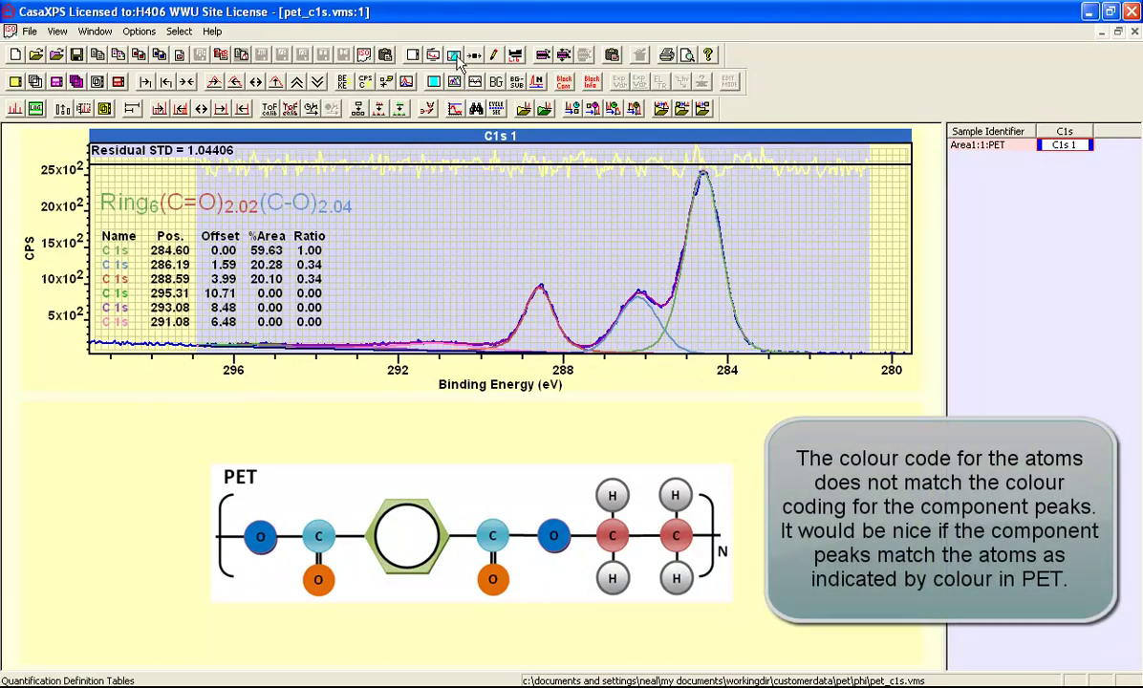
{"action": "left_click", "coordinate": [454, 56]}
{"action": "left_click", "coordinate": [260, 147]}
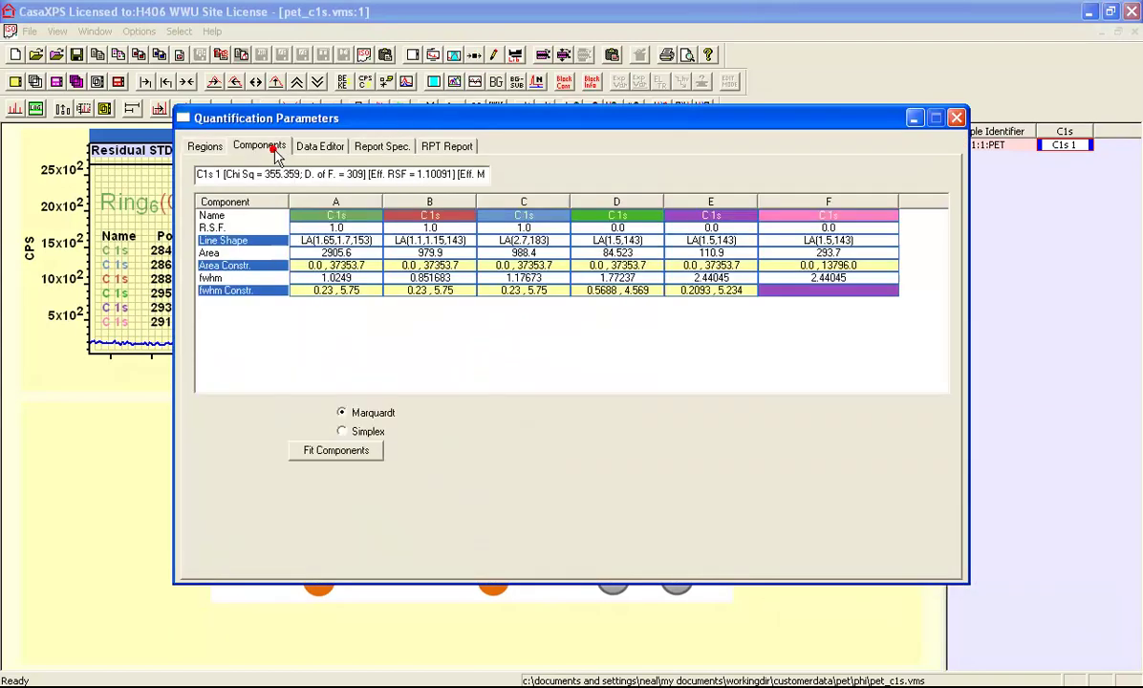
{"action": "left_click_drag", "start_coordinate": [333, 119], "coordinate": [870, 180]}
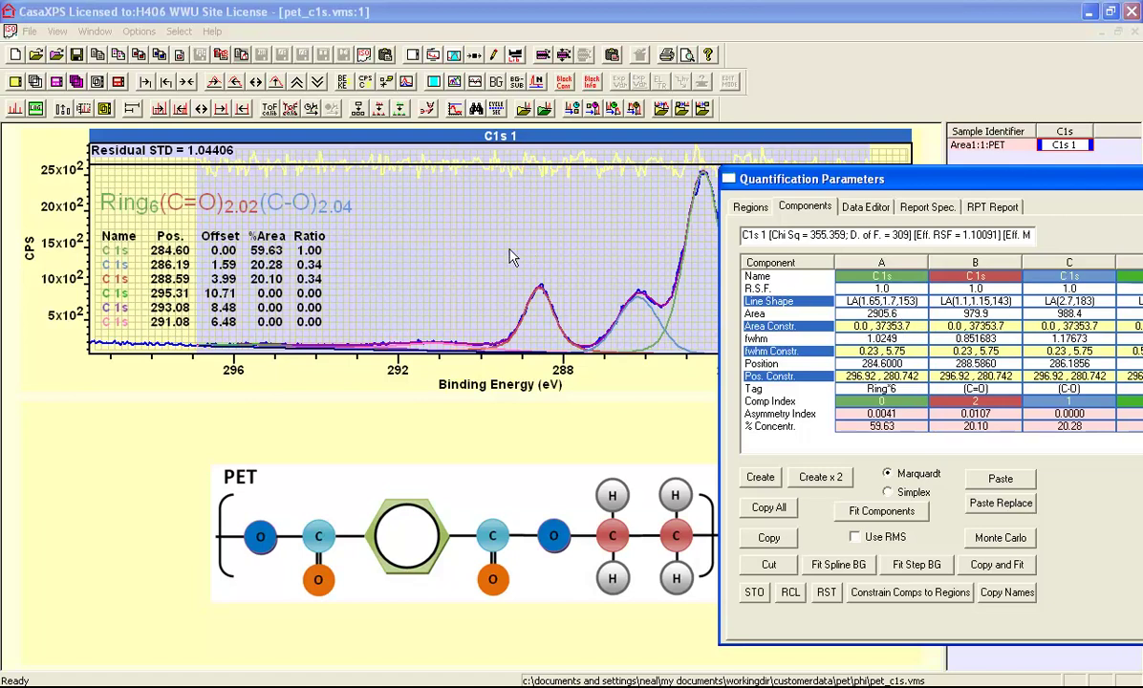
Swap the Comp Index colours so C=O is blue and C-O is red.
{"action": "right_click", "coordinate": [764, 401]}
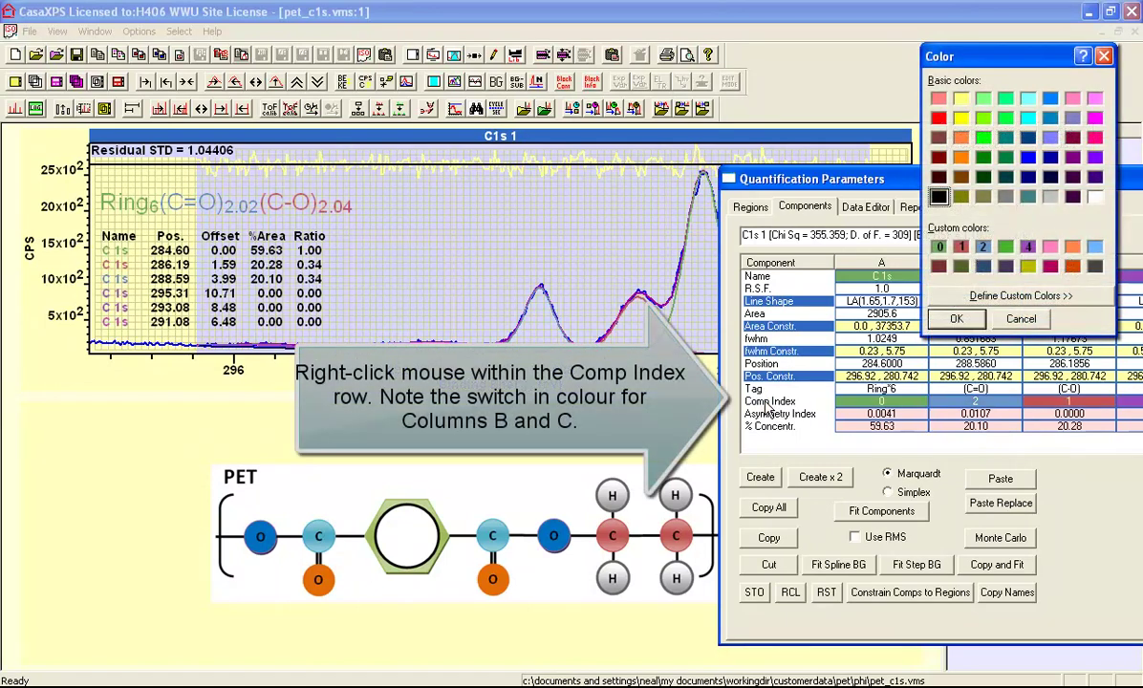
{"action": "left_click_drag", "start_coordinate": [780, 178], "coordinate": [841, 141]}
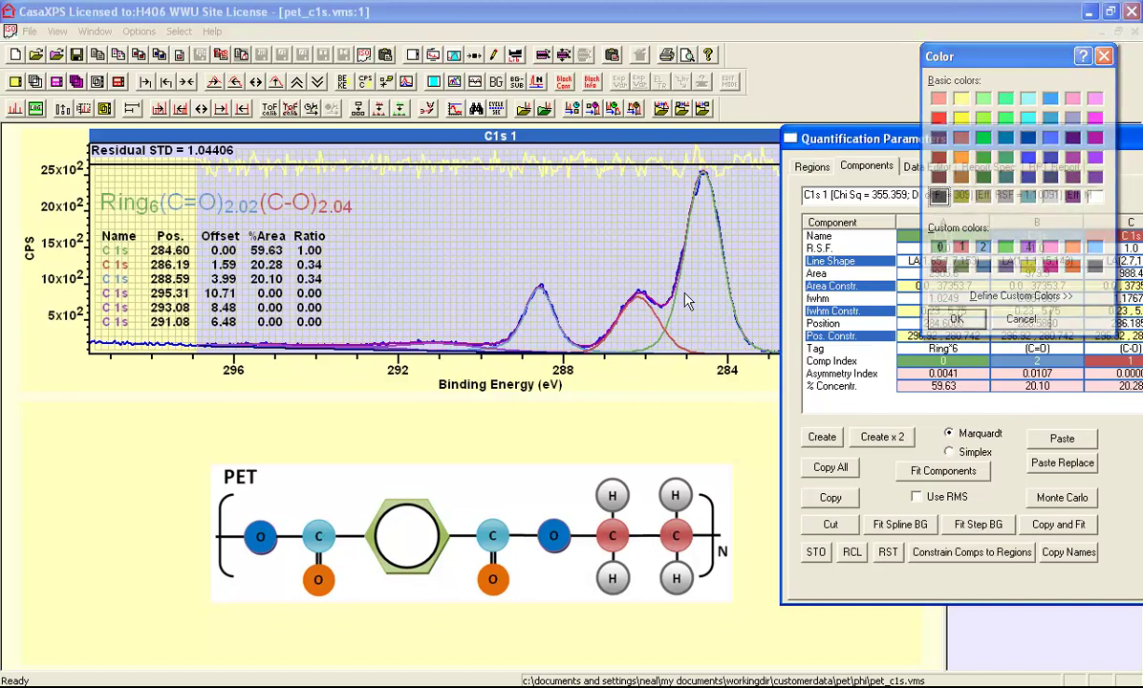
{"action": "left_click", "coordinate": [957, 318]}
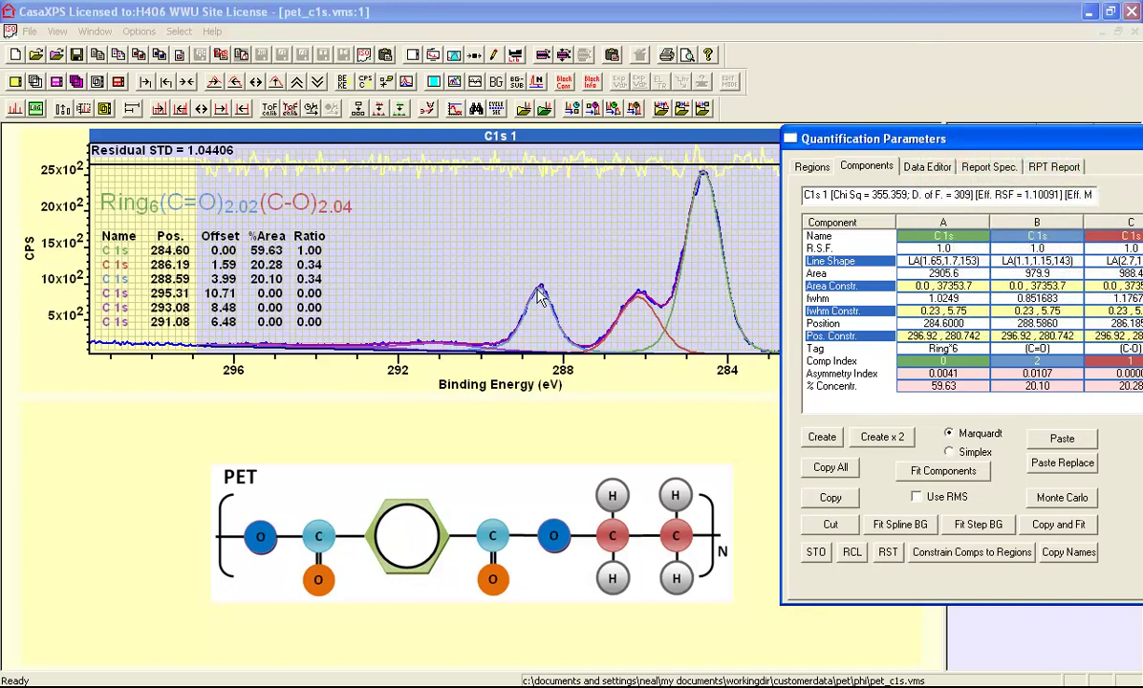